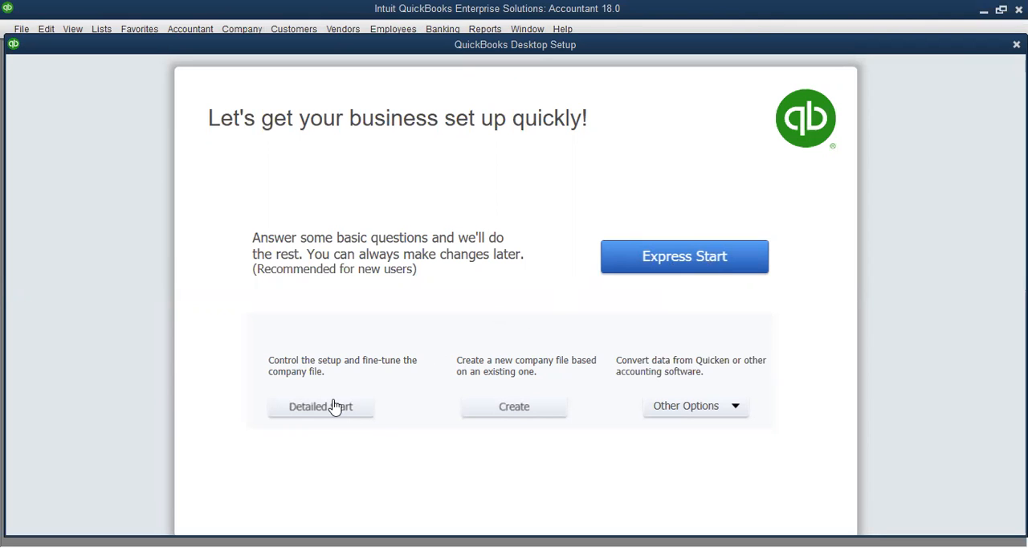
Begin the detailed company setup and enter "Triple A academy" as both the company name and the legal name
click(335, 407)
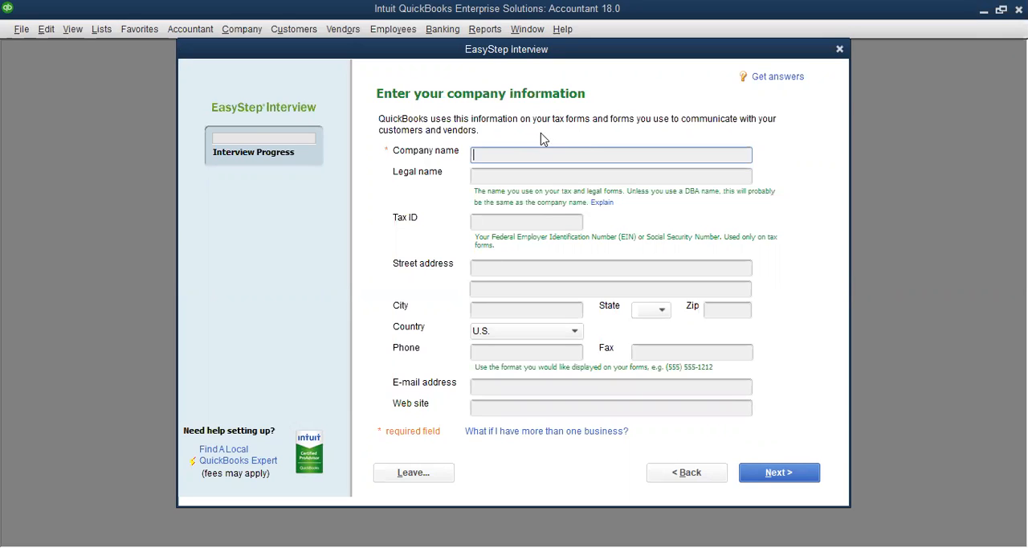
text(Ttriple A academy)
drag(557, 155, 461, 175)
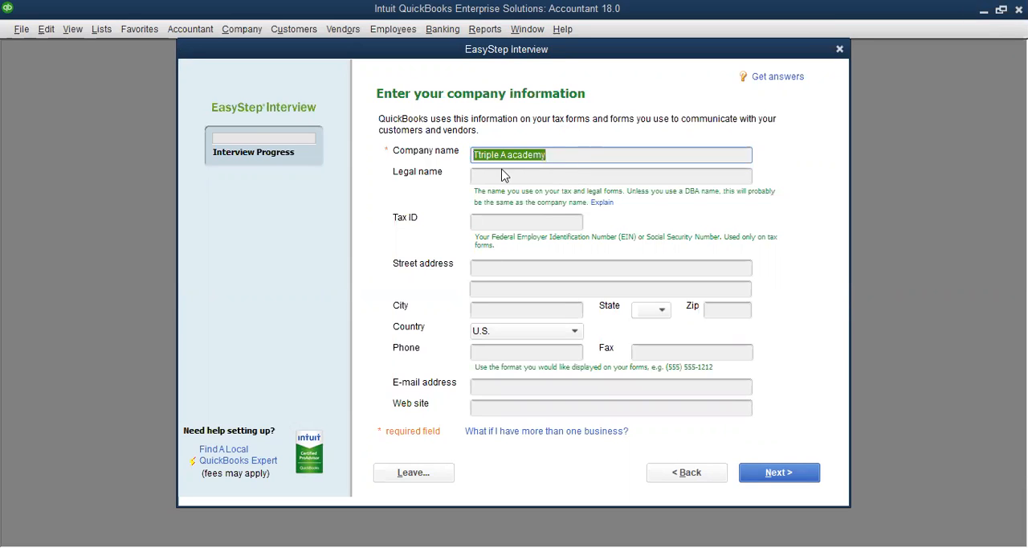
click(496, 175)
text(Triple A academy)
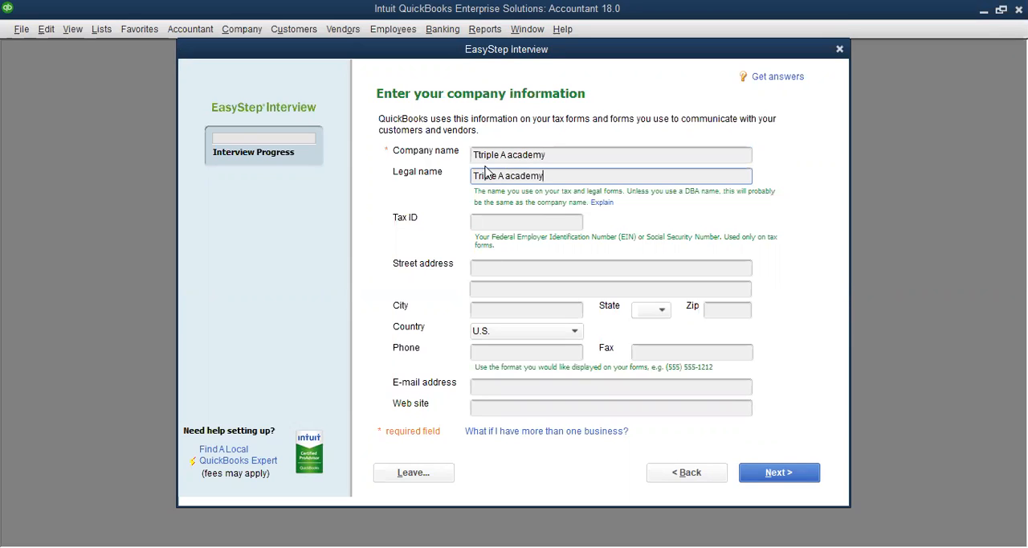
click(482, 156)
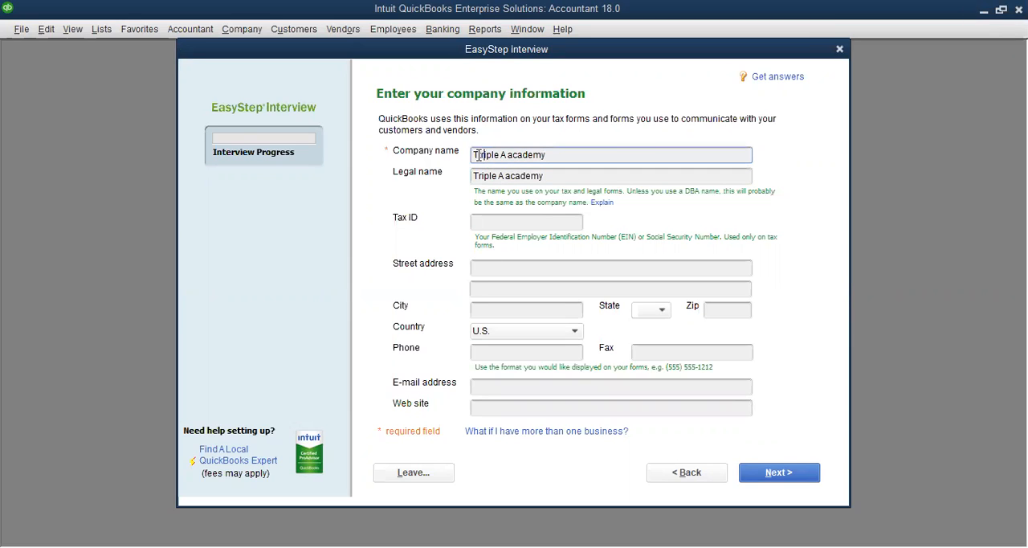
key(BackSpace)
Leave the tax ID, address, city and phone fields blank and continue to the industry selection
click(560, 219)
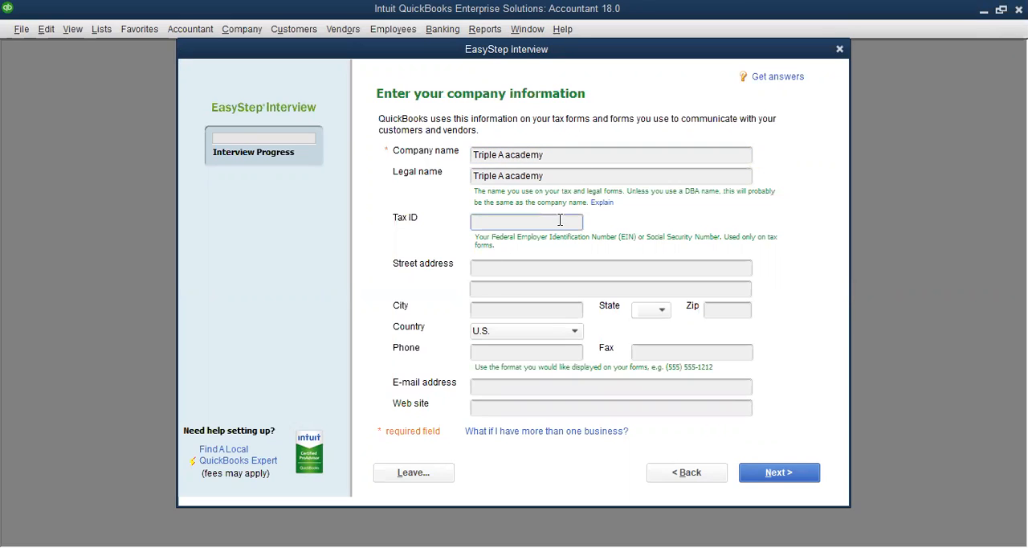
click(559, 265)
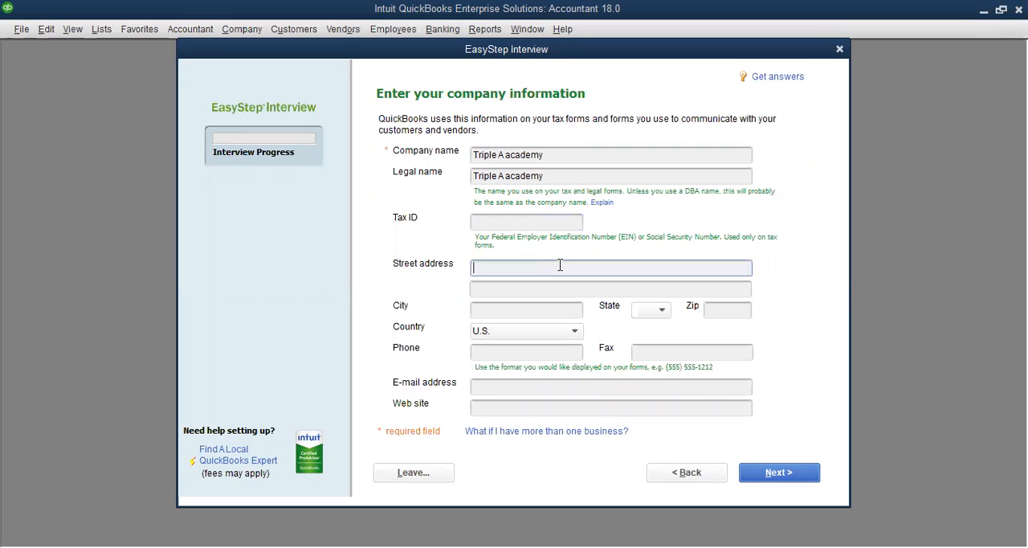
click(582, 290)
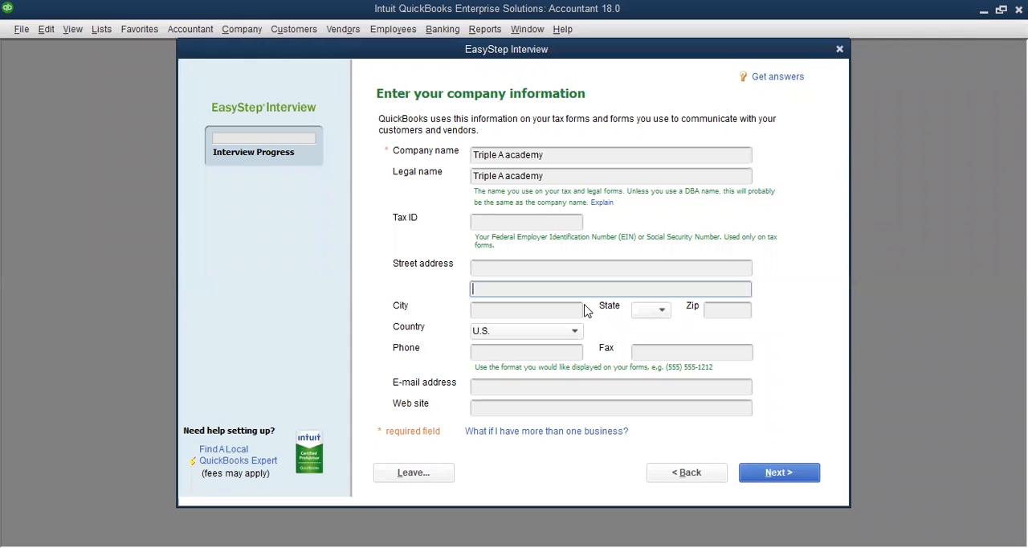
key(Tab)
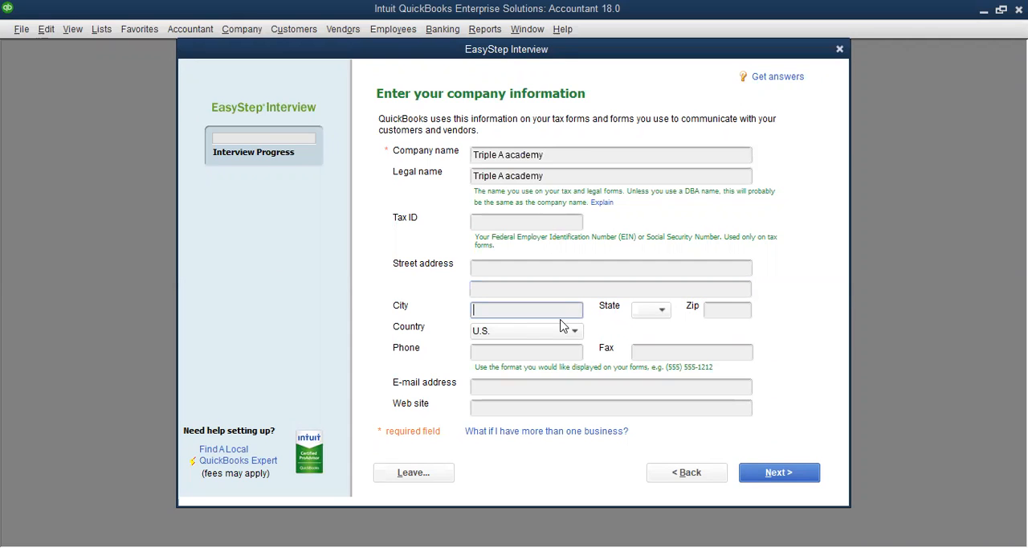
click(537, 355)
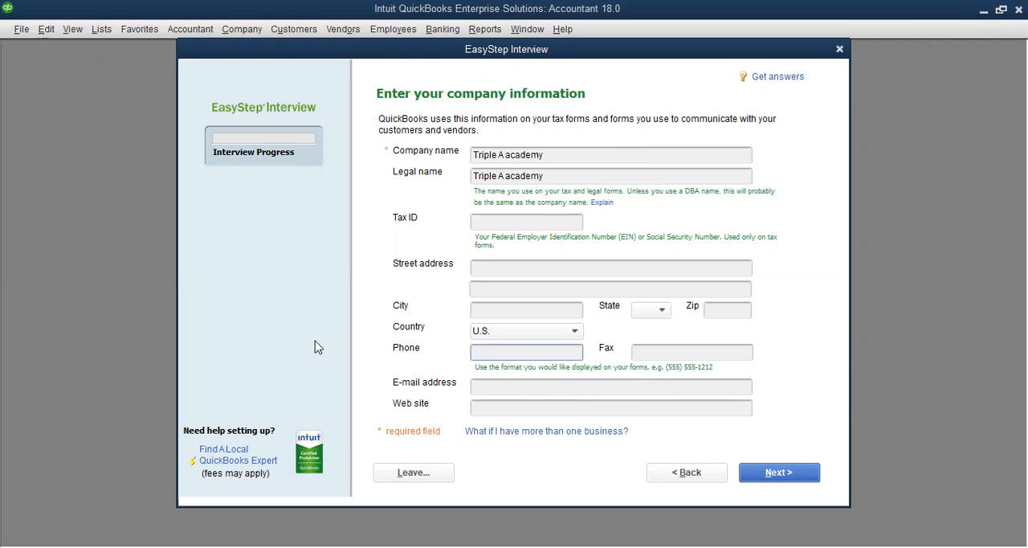
click(758, 475)
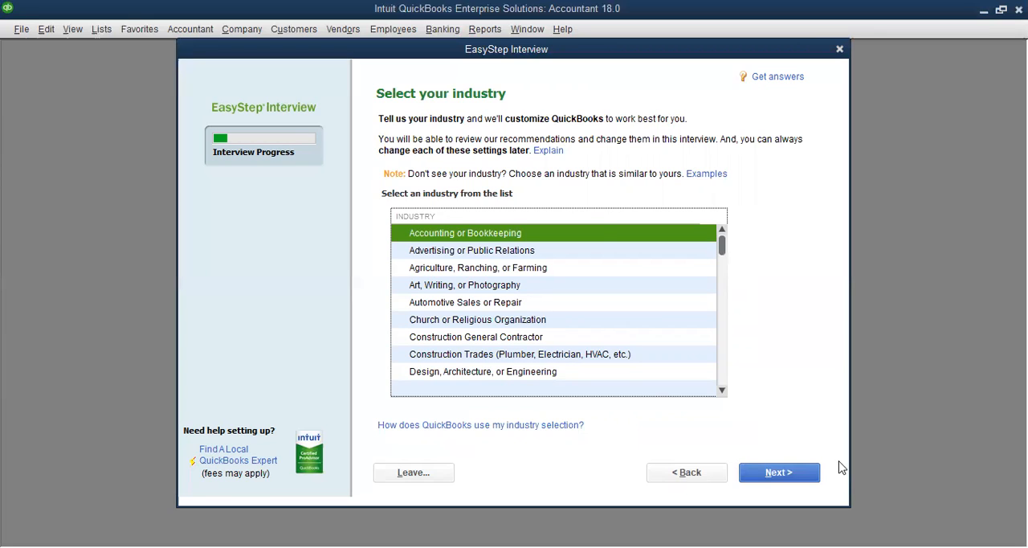
Choose General Service-based Business as the company's industry and continue
mouse_move(721, 245)
mouse_down()
mouse_move(722, 284)
mouse_move(727, 259)
mouse_up()
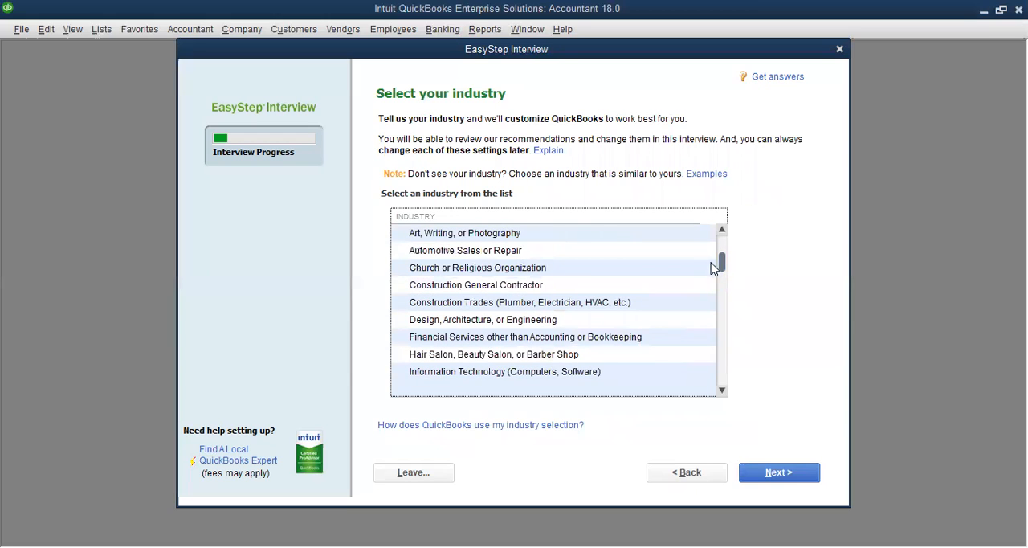
drag(722, 267, 722, 378)
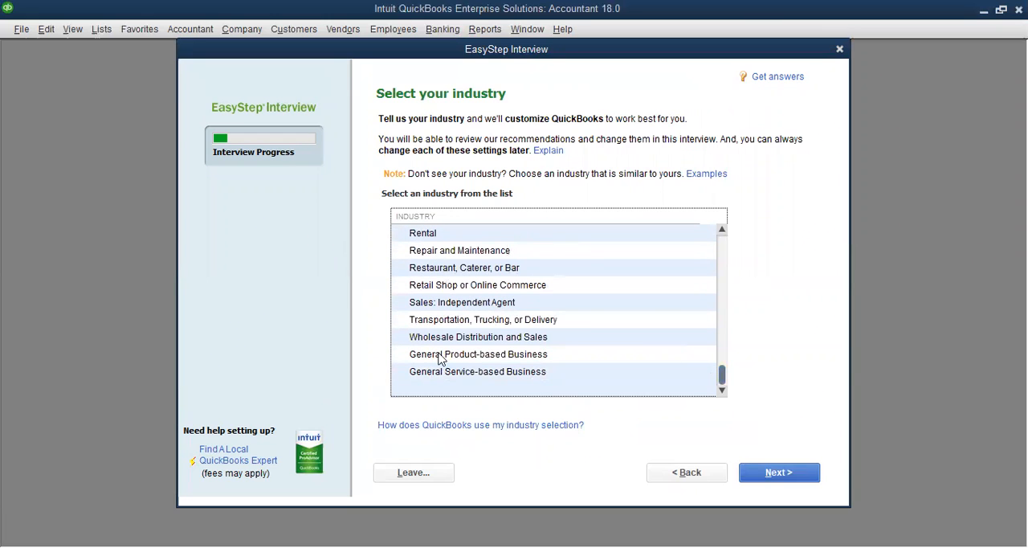
click(447, 375)
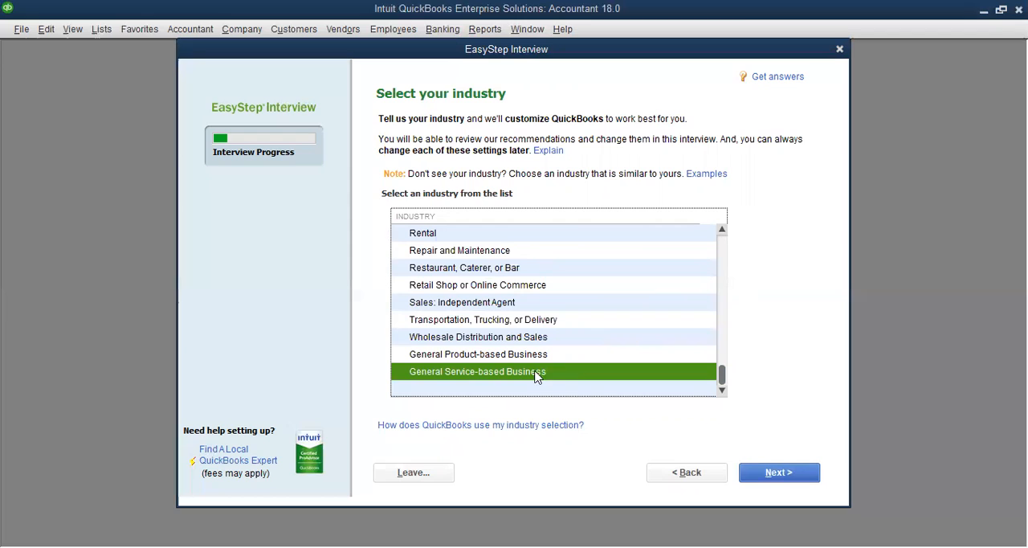
click(779, 474)
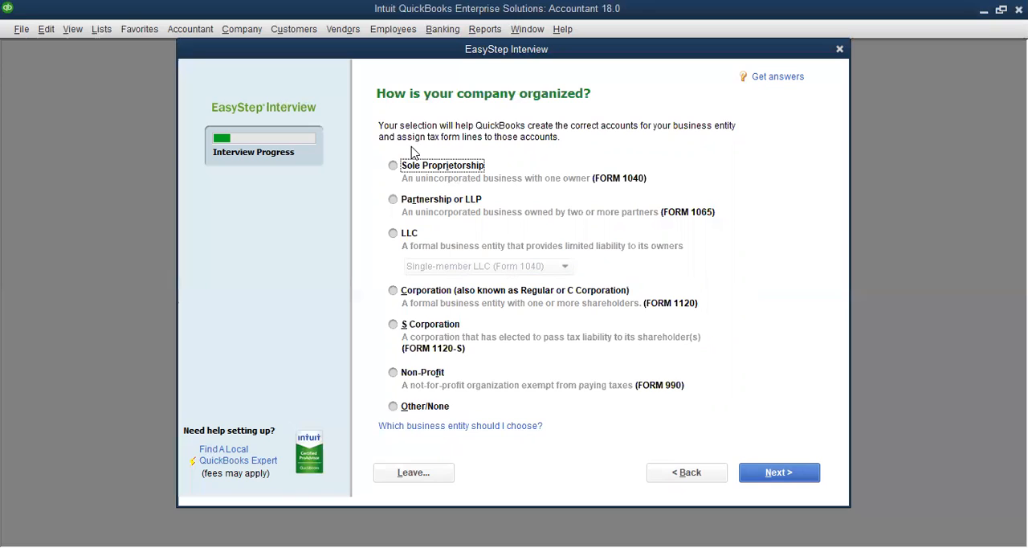
Set the company organization to Sole Proprietorship and the first month of the fiscal year to January
click(397, 171)
click(801, 480)
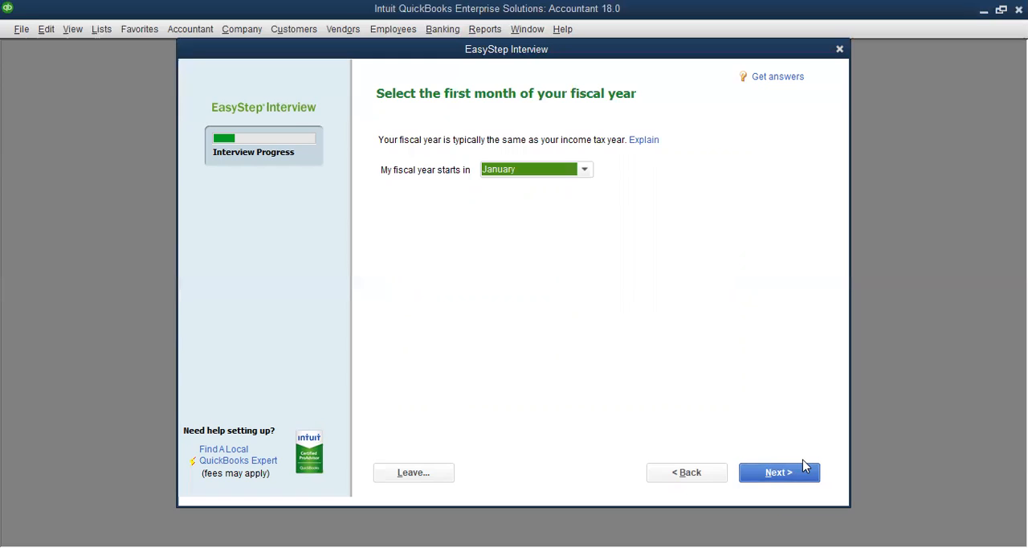
click(590, 172)
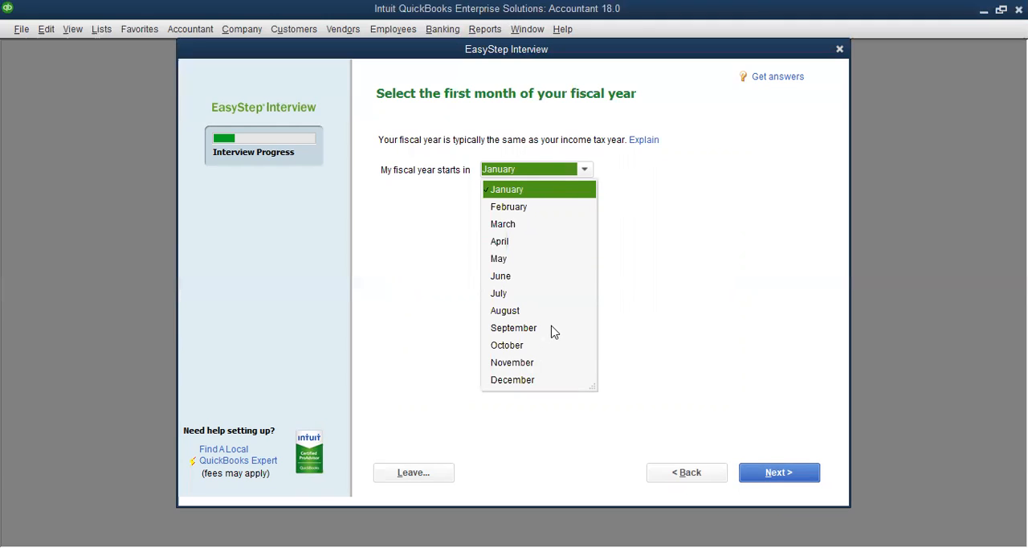
click(544, 191)
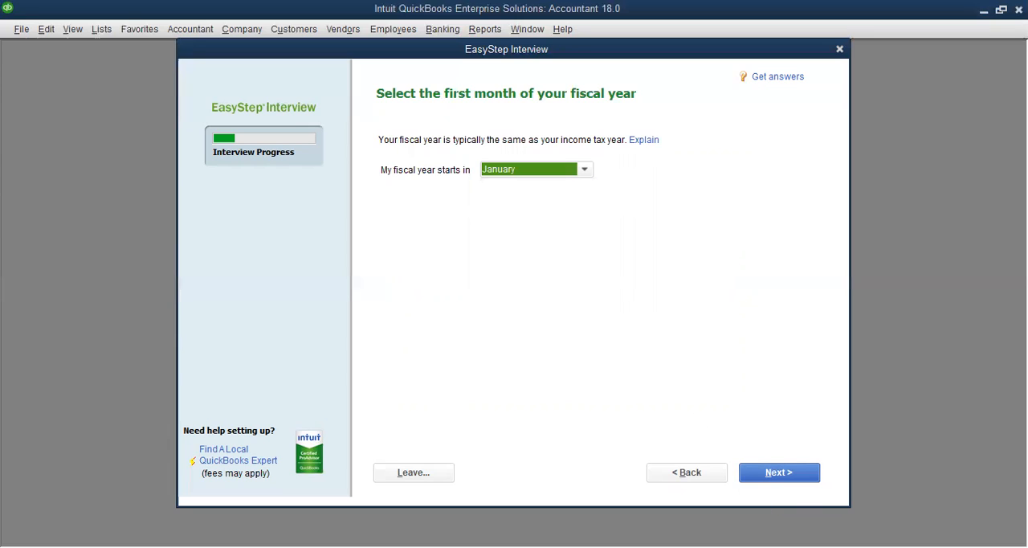
click(803, 472)
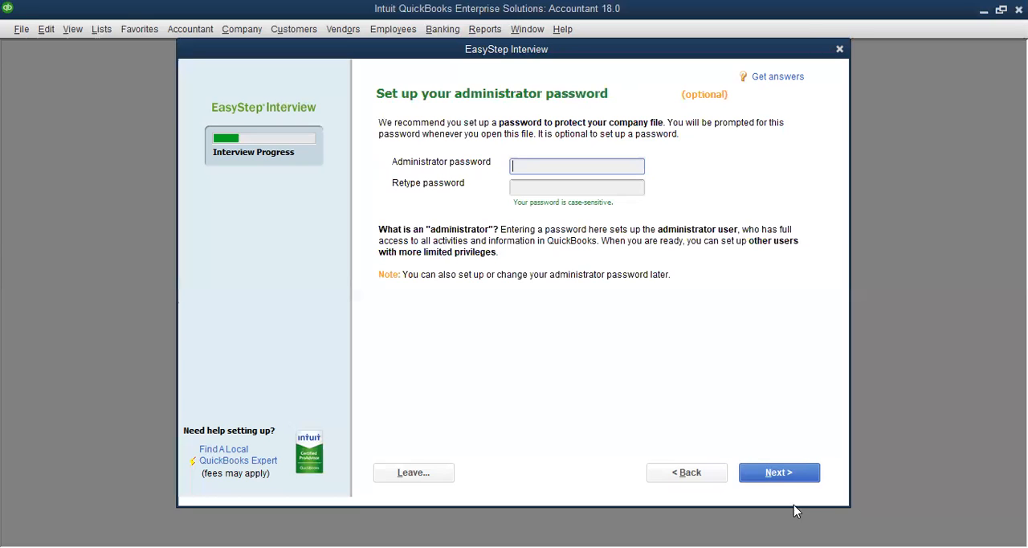
Skip the optional administrator password and save the new company file as "Triple A academy 3" in Company Files
click(796, 479)
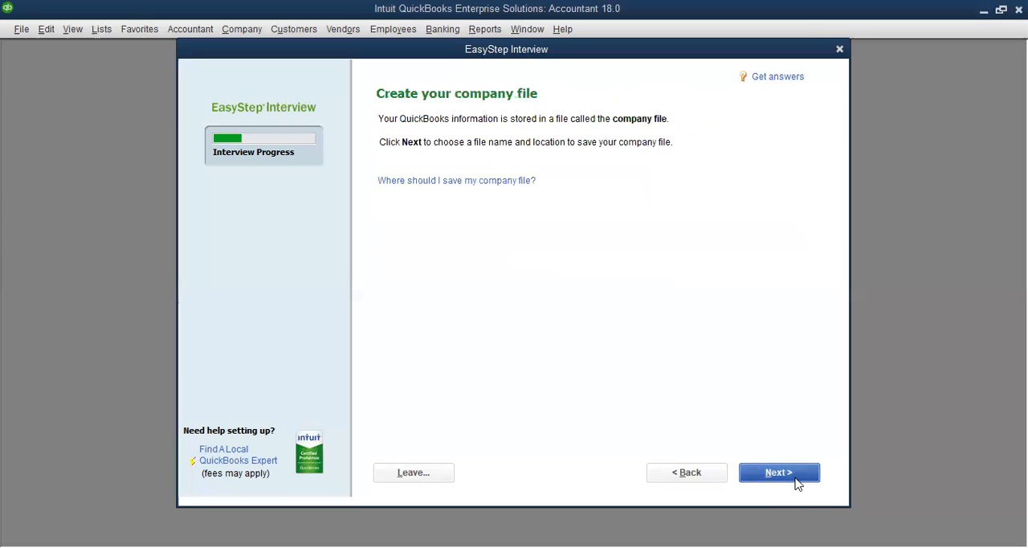
click(809, 474)
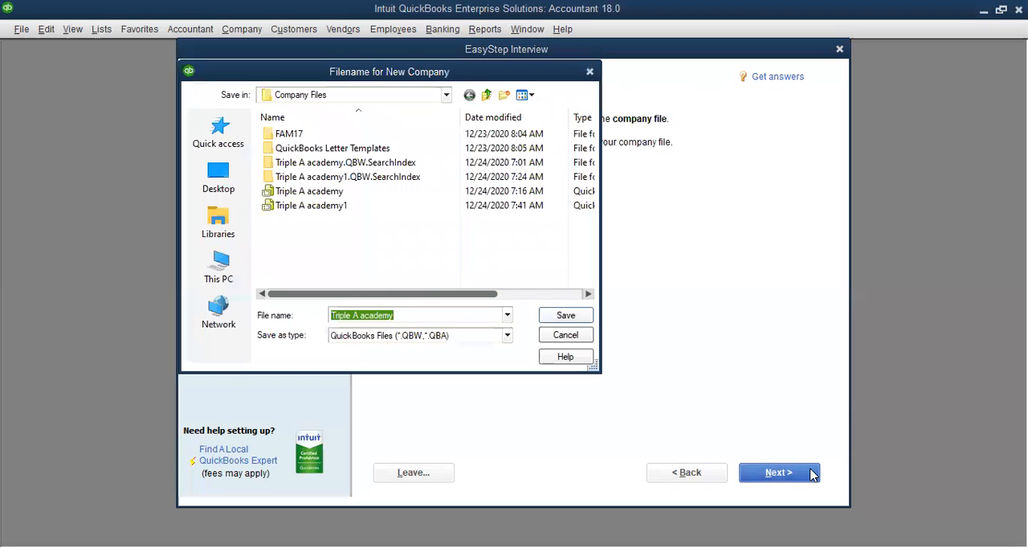
click(405, 317)
text(3)
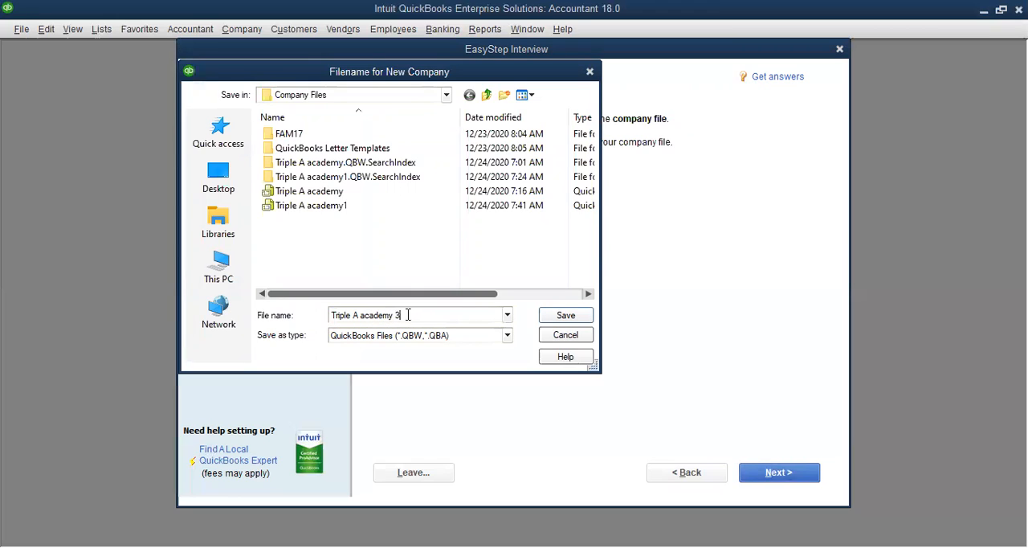
click(582, 316)
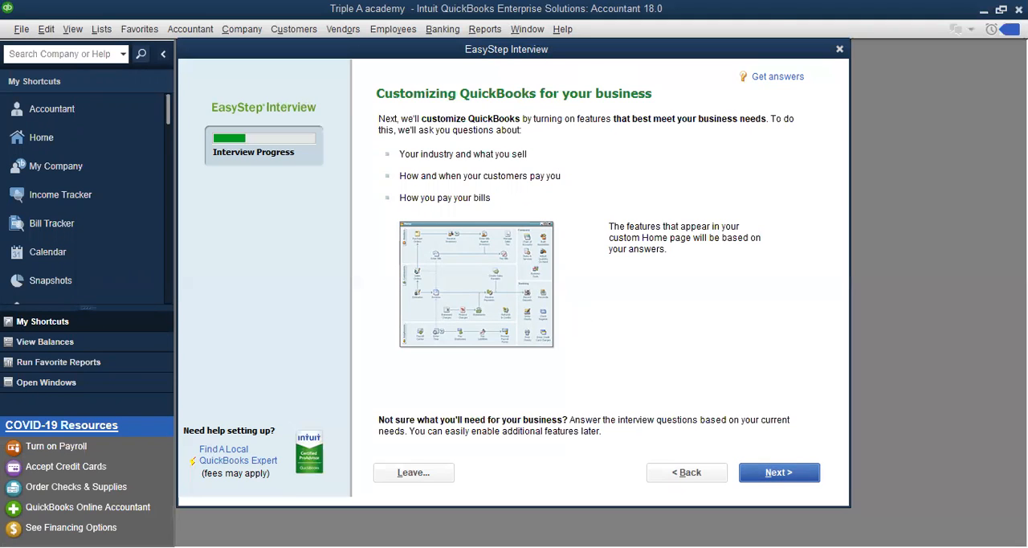
Set the business to sell both services and products, keeping Yes for charging sales tax and creating estimates
click(808, 480)
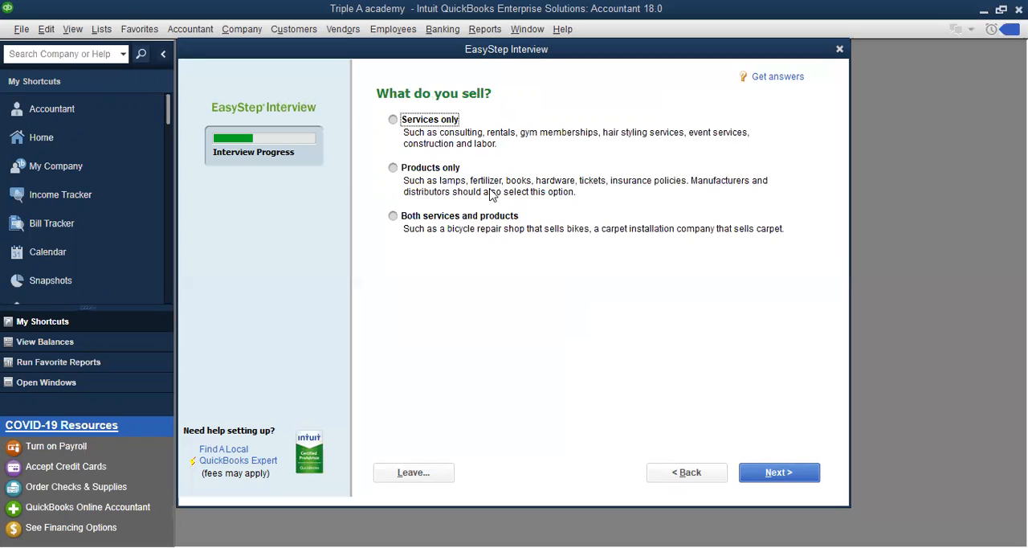
click(393, 215)
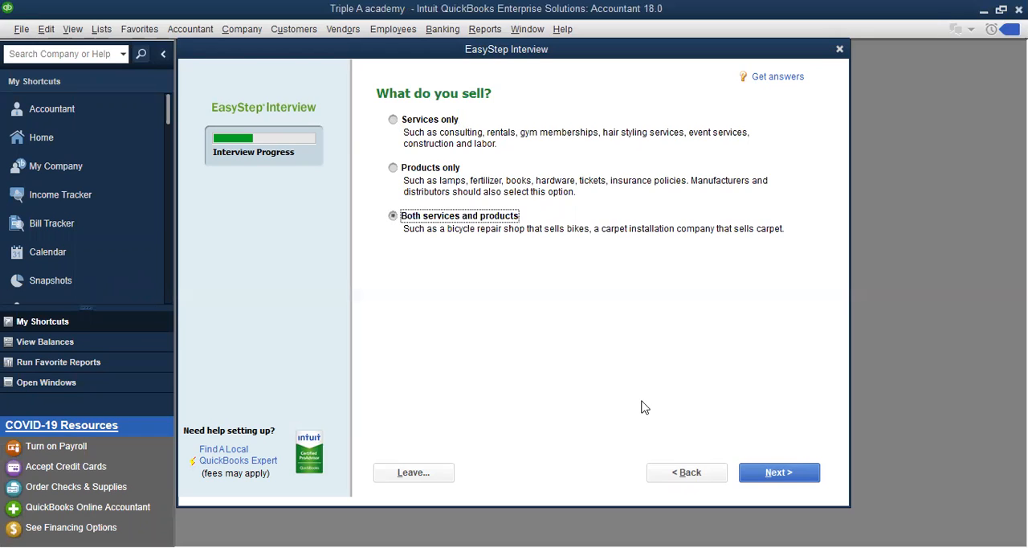
click(795, 480)
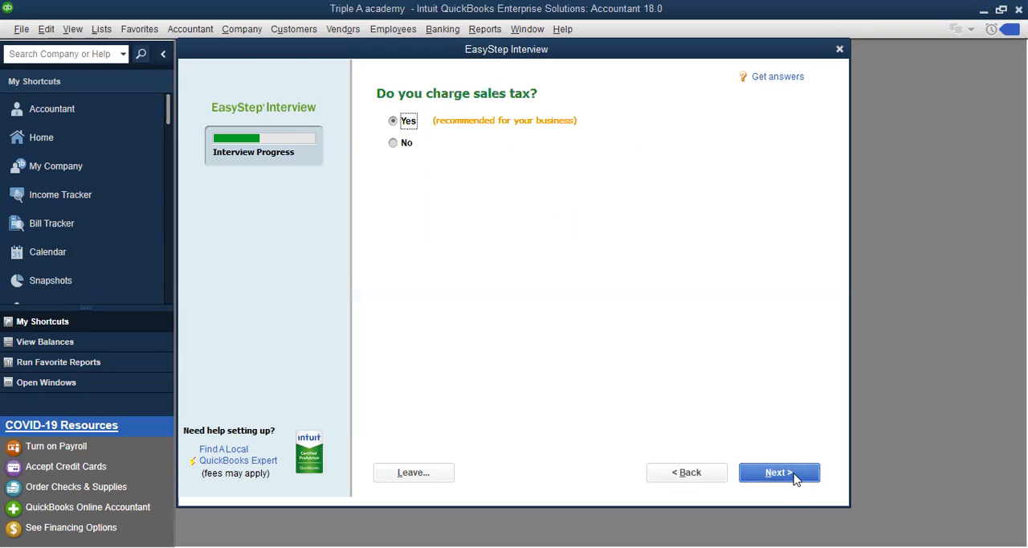
click(785, 473)
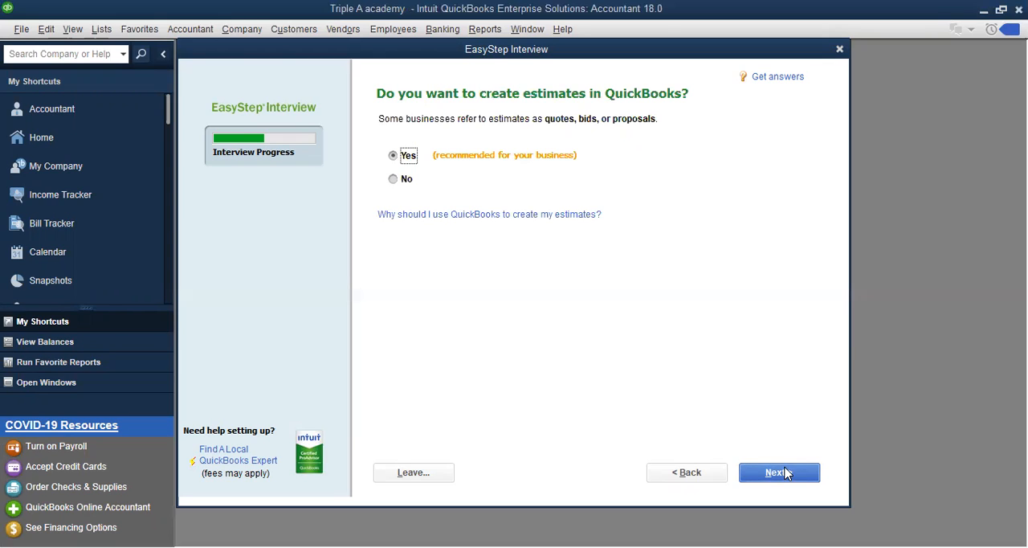
click(785, 473)
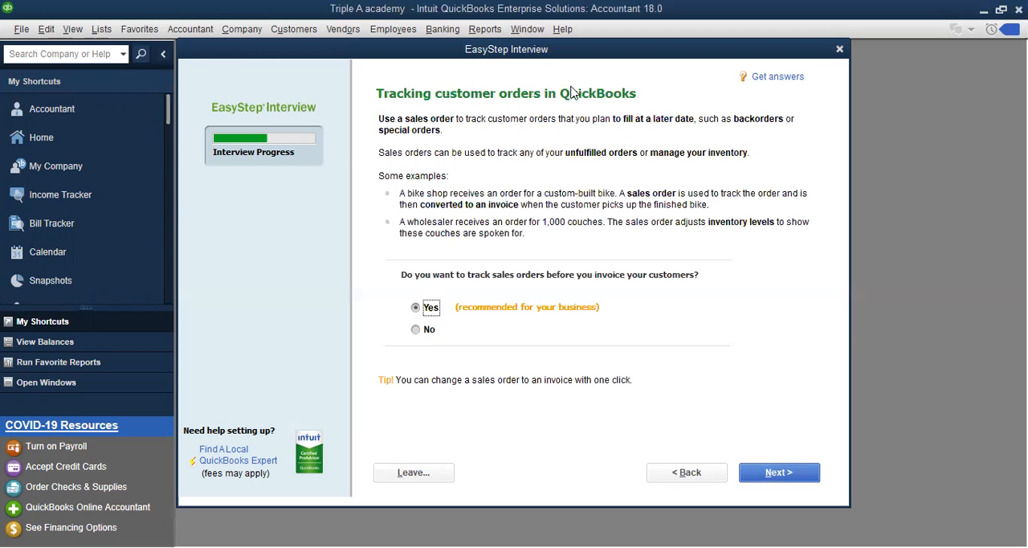
Keep the recommended Yes for tracking sales orders, using billing statements, progress invoicing and keeping track of bills owed
click(778, 478)
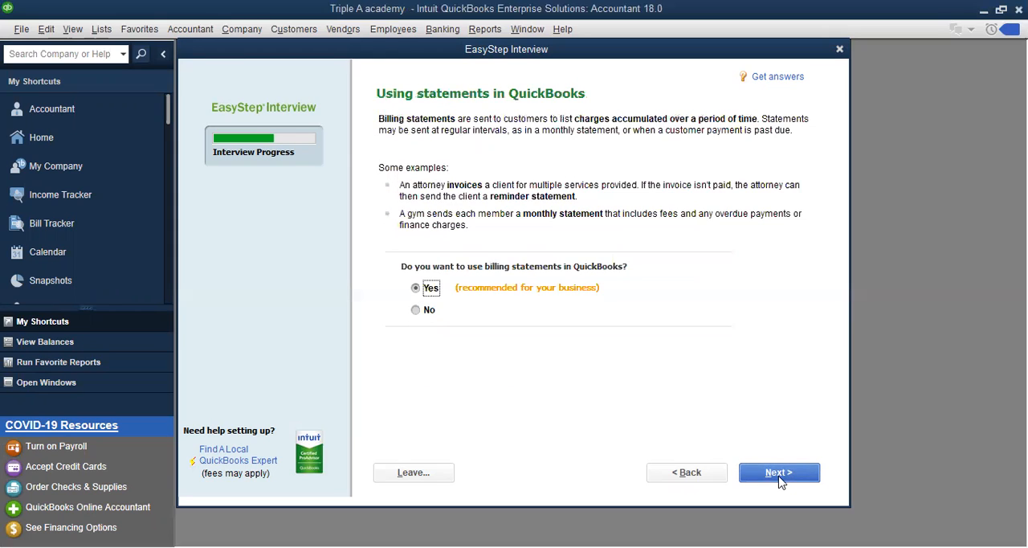
click(778, 478)
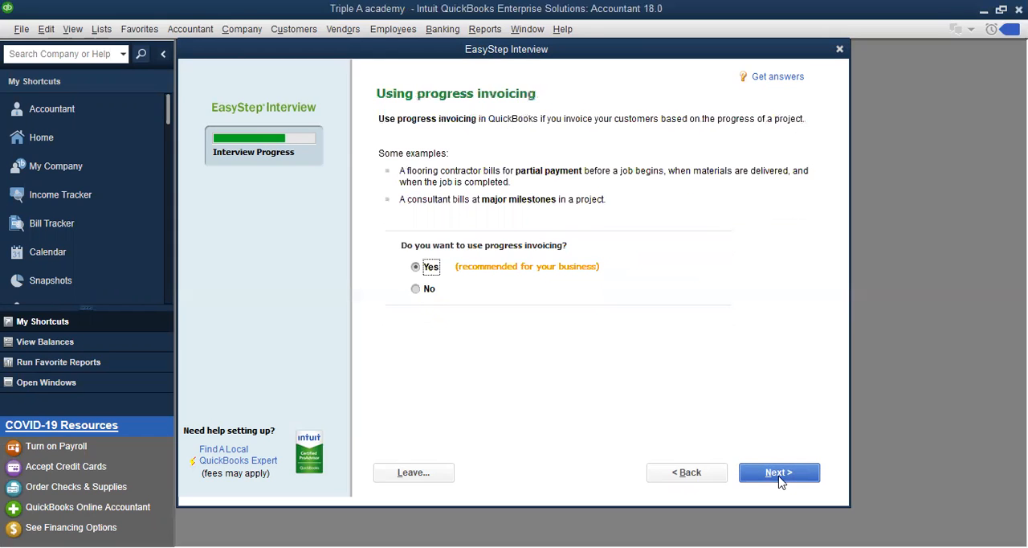
click(778, 479)
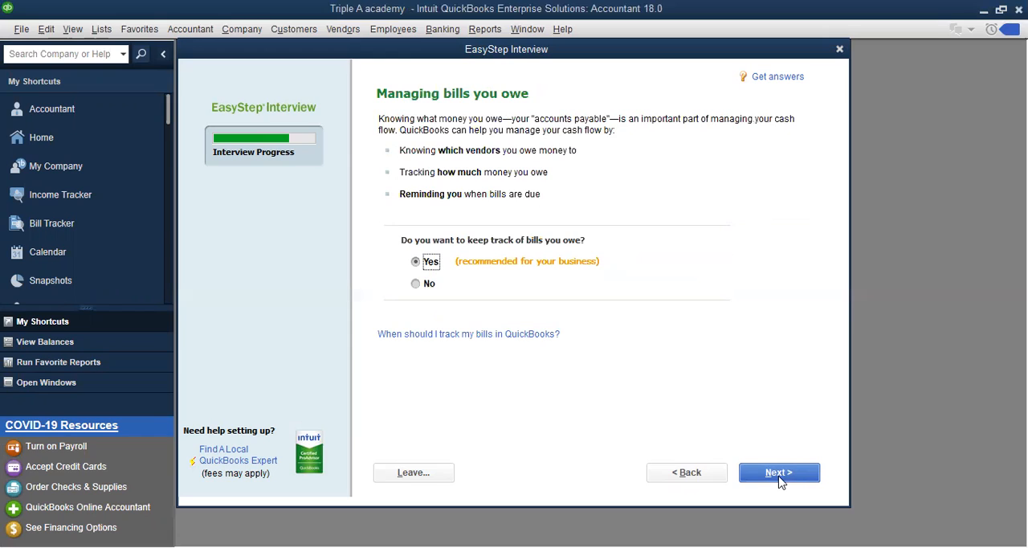
click(778, 479)
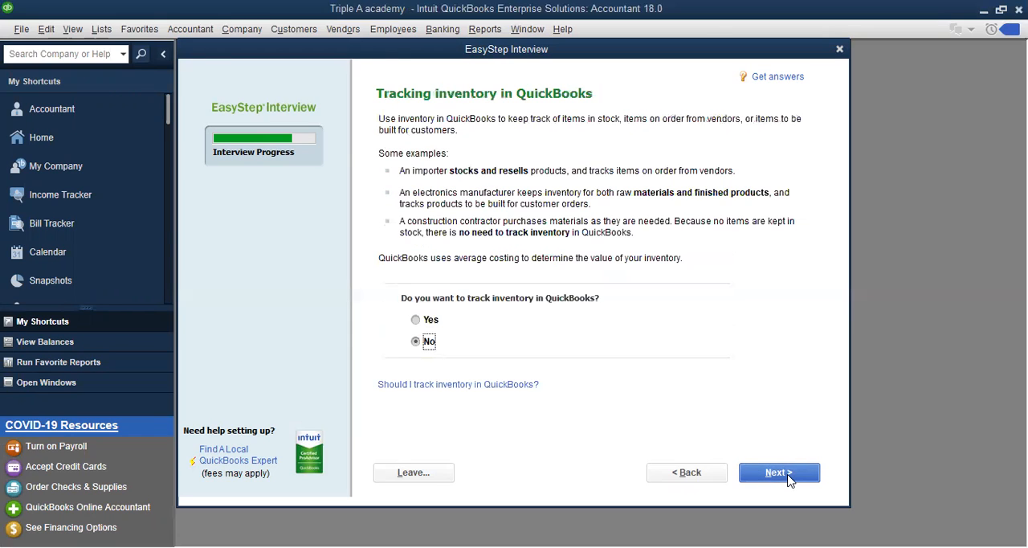
Turn on inventory tracking and keep the recommended Yes for time tracking
click(414, 320)
click(765, 476)
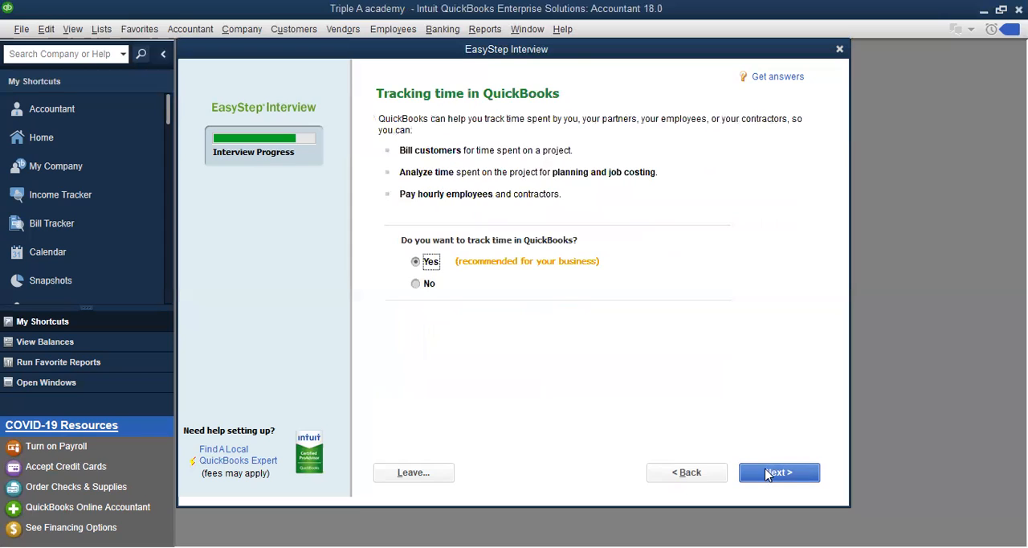
click(765, 475)
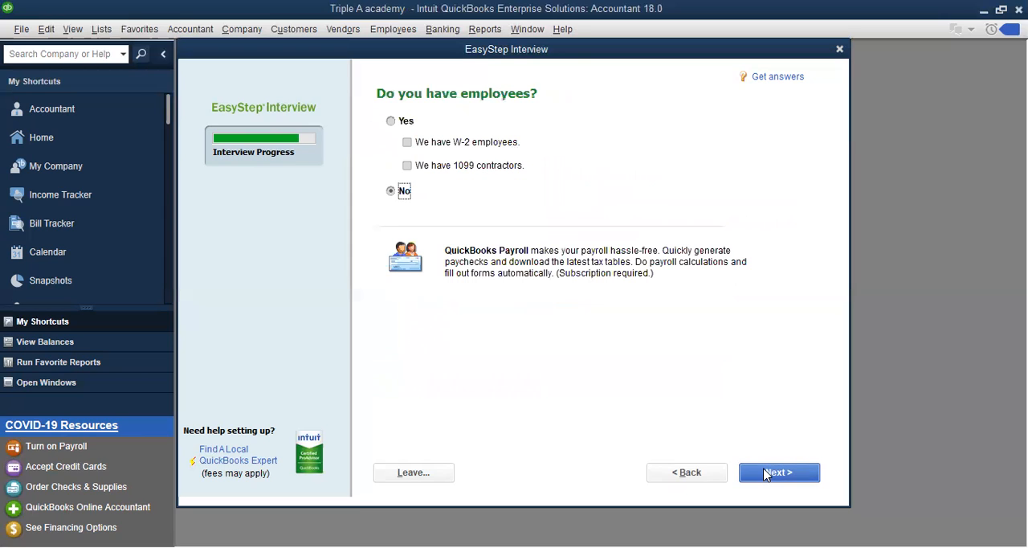
Answer Yes to having employees, mark W-2 employees, and continue to the finance tracking start date
click(392, 122)
click(407, 142)
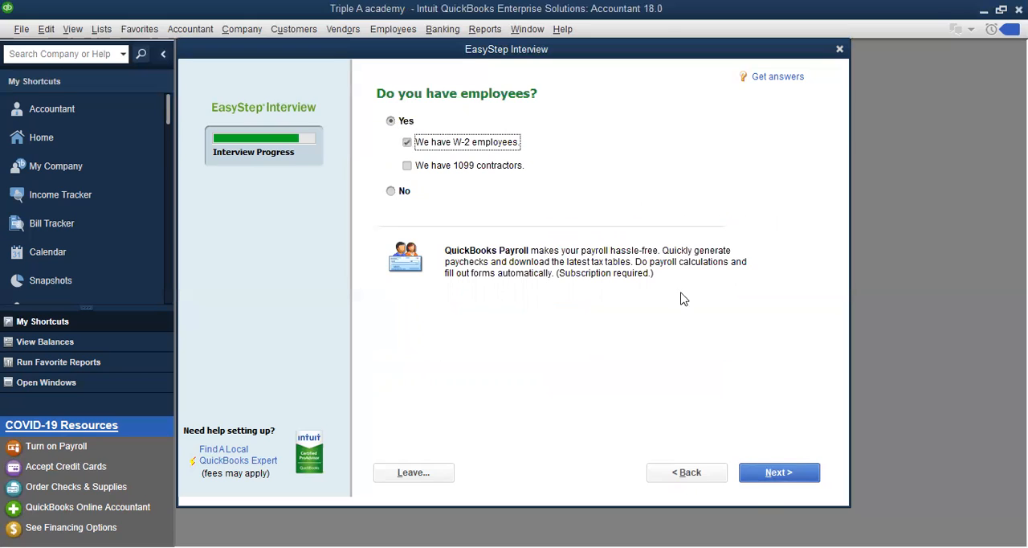
click(776, 472)
click(776, 472)
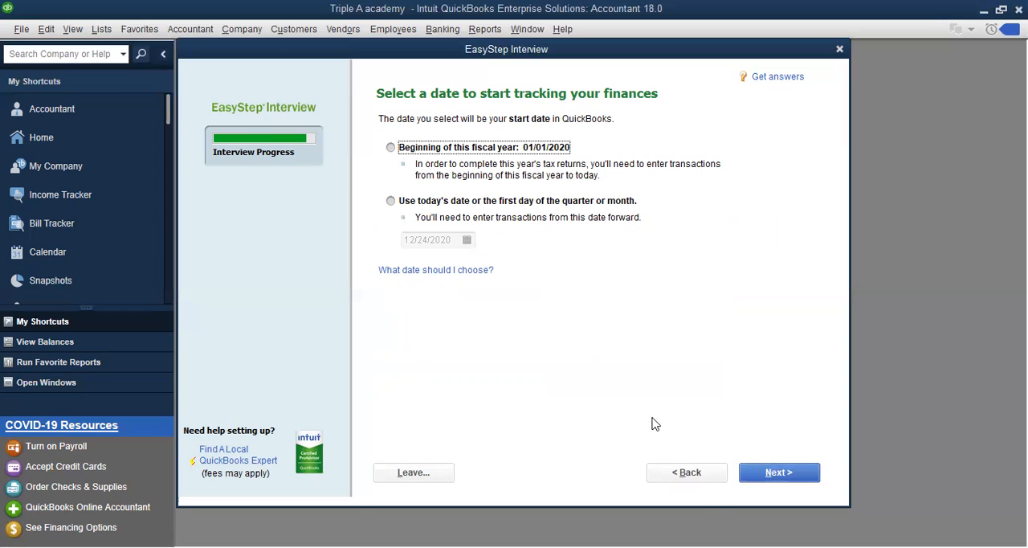
Set the finance tracking start date to the beginning of this fiscal year, 01/01/2020
click(391, 201)
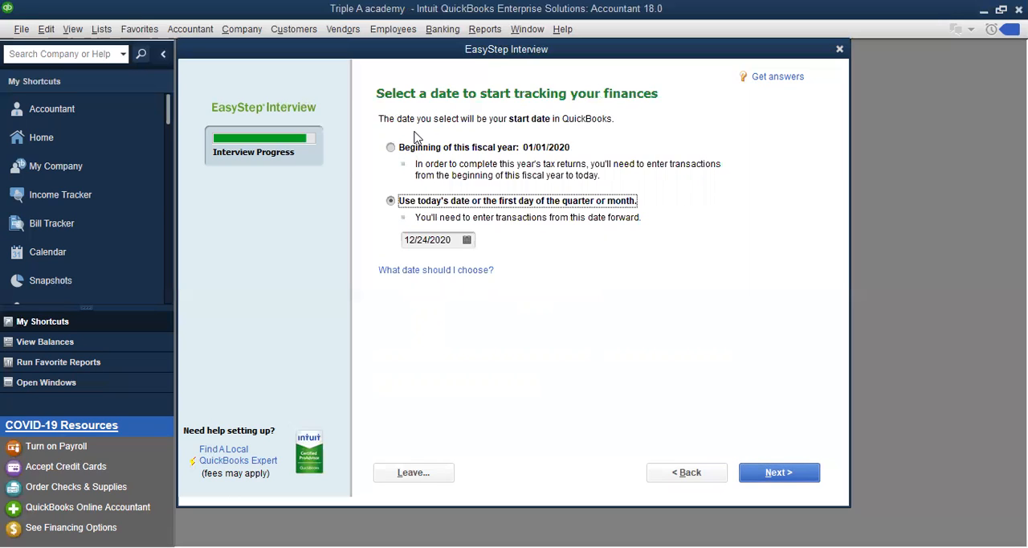
click(392, 148)
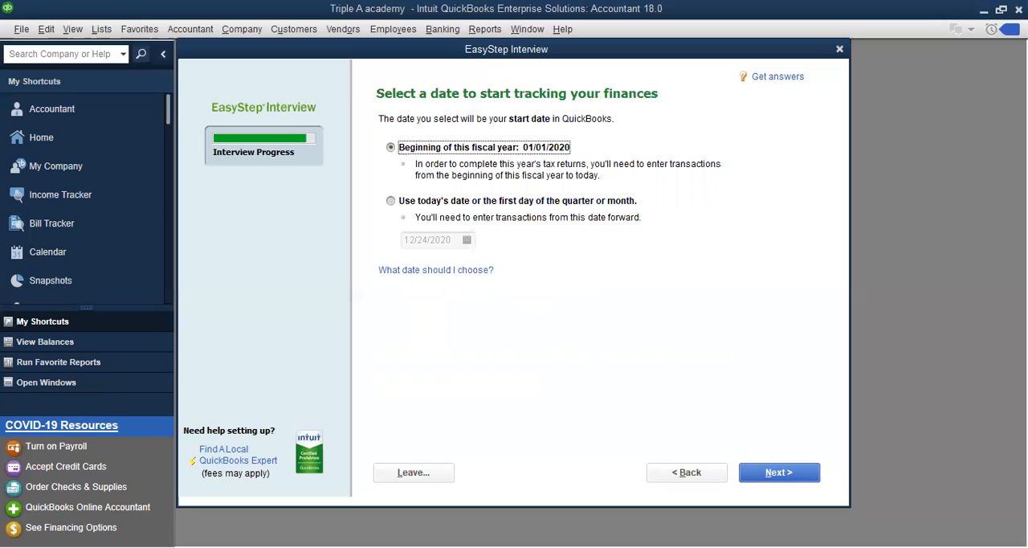
click(777, 474)
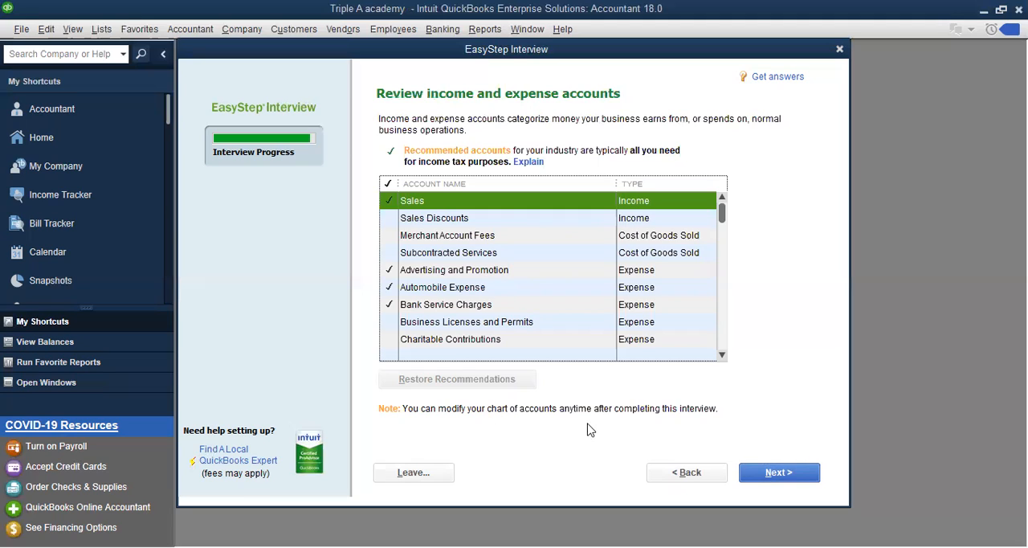
Accept the recommended income and expense accounts and finish the interview by proceeding to QuickBooks Setup
click(759, 477)
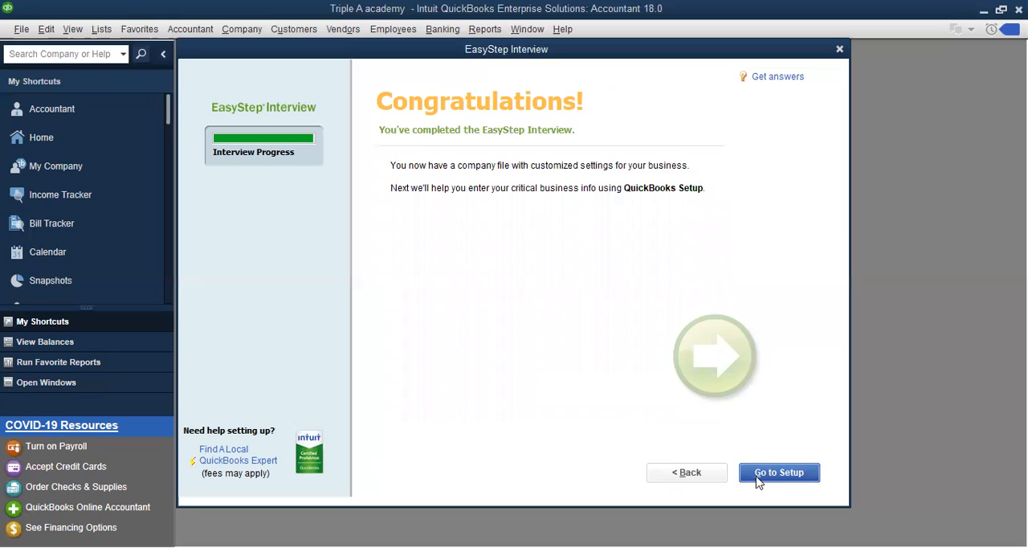
click(756, 478)
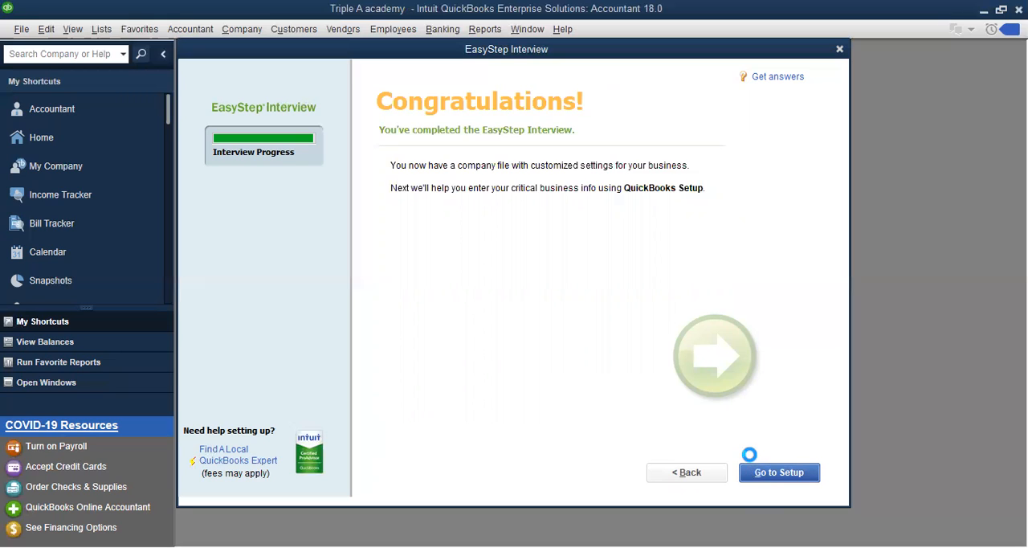